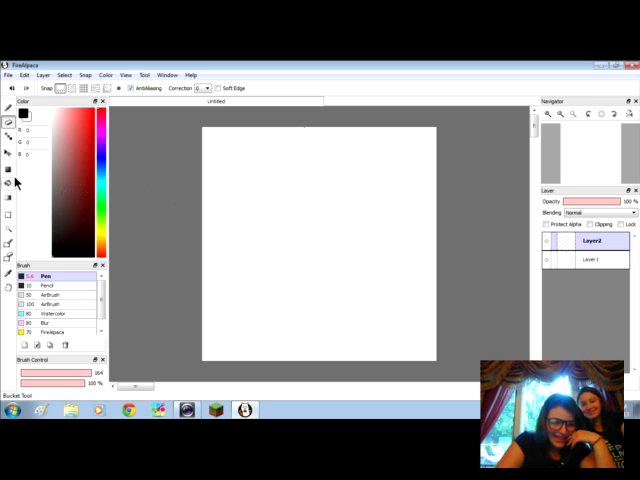
Choose black as the drawing colour and select the size-10 pencil brush
click(24, 115)
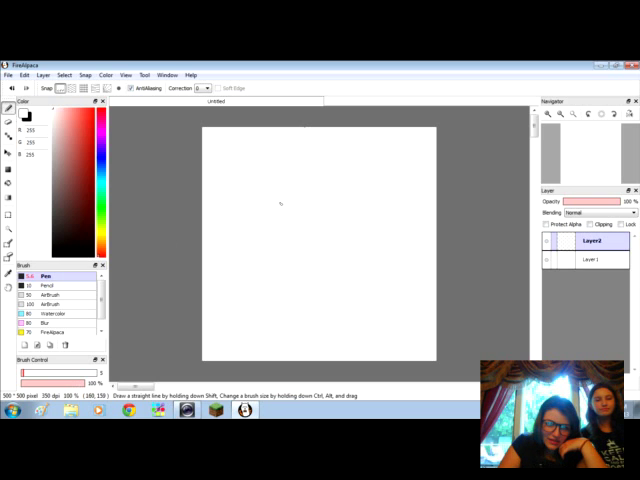
click(71, 252)
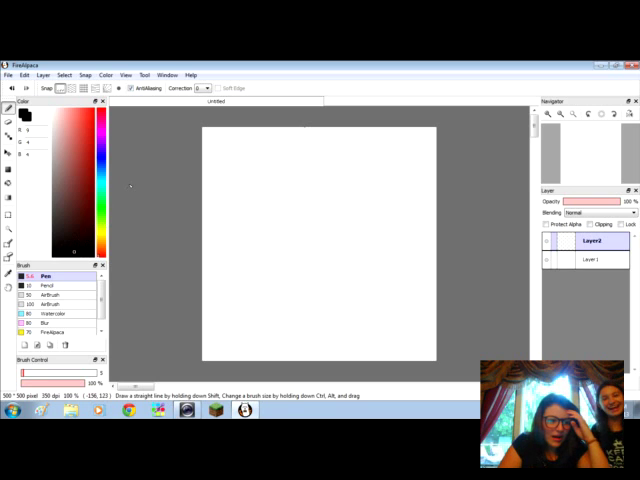
click(88, 286)
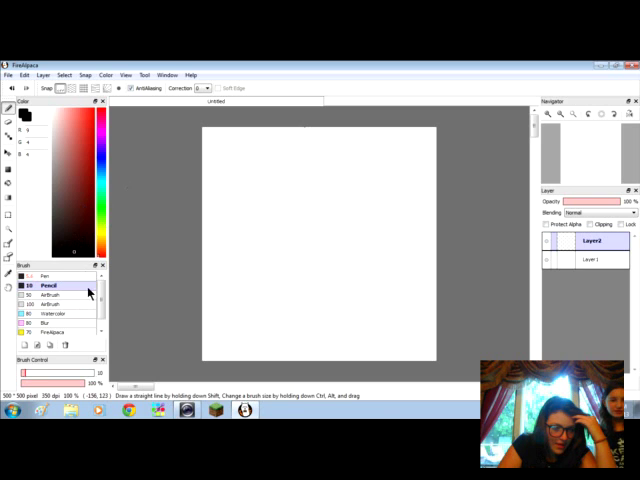
Undo the curling pencil stroke, then outline a wavy, curled mustache with the pen
drag(224, 212, 254, 189)
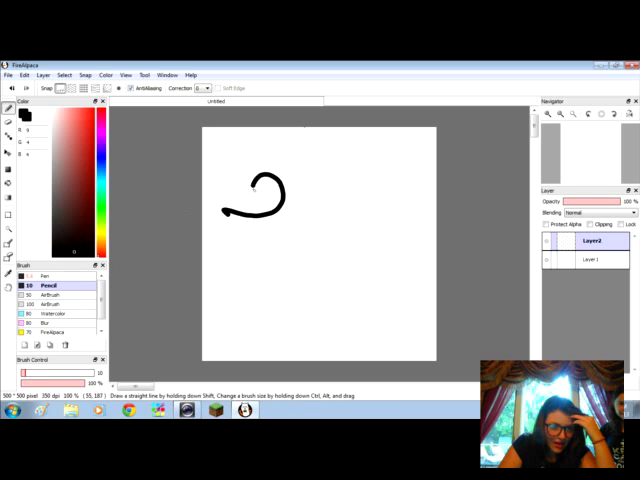
click(93, 277)
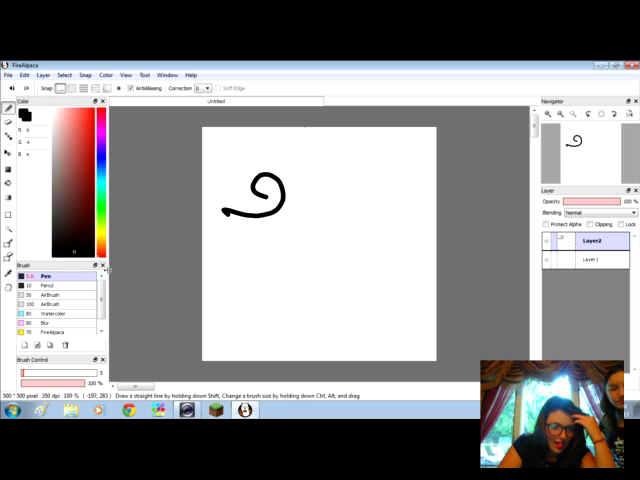
key(ctrl+z)
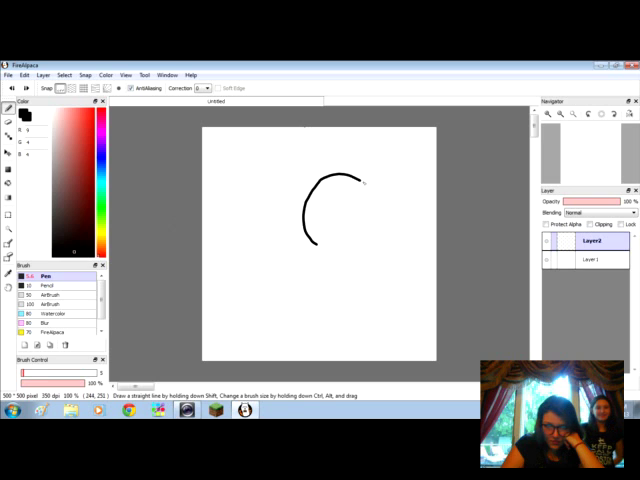
drag(363, 182, 384, 152)
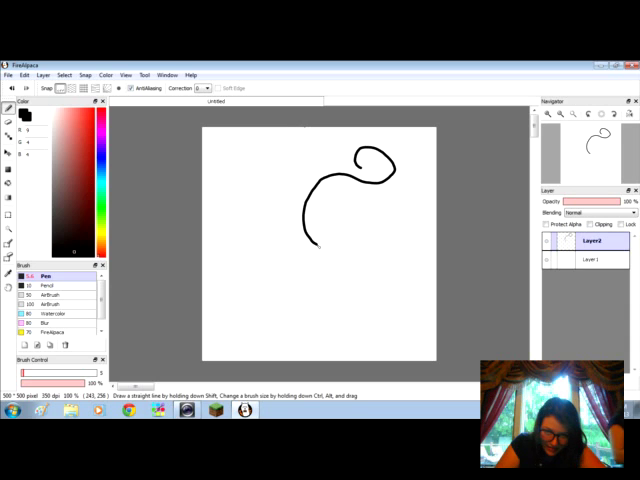
mouse_move(318, 243)
mouse_down()
mouse_move(320, 248)
mouse_move(262, 285)
mouse_up()
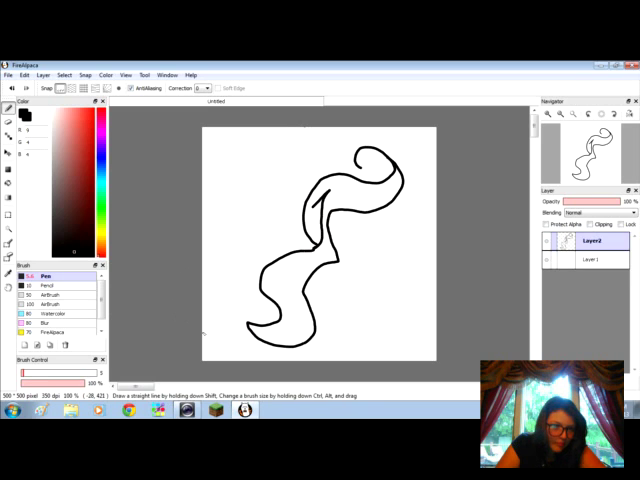
Bucket-fill the mustache outline black, including the white speck and the left-edge notch
click(9, 184)
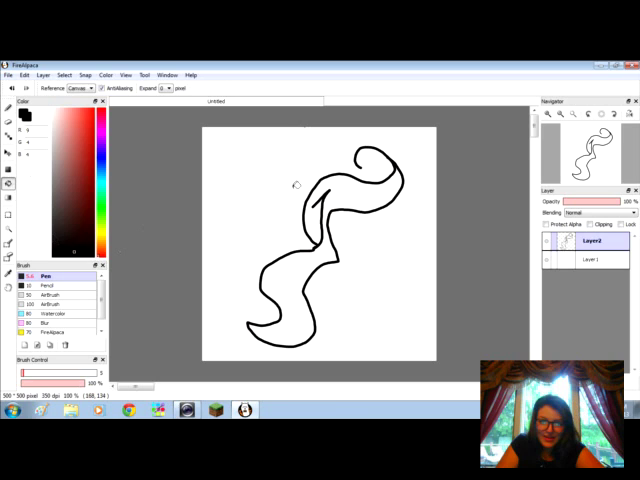
click(343, 195)
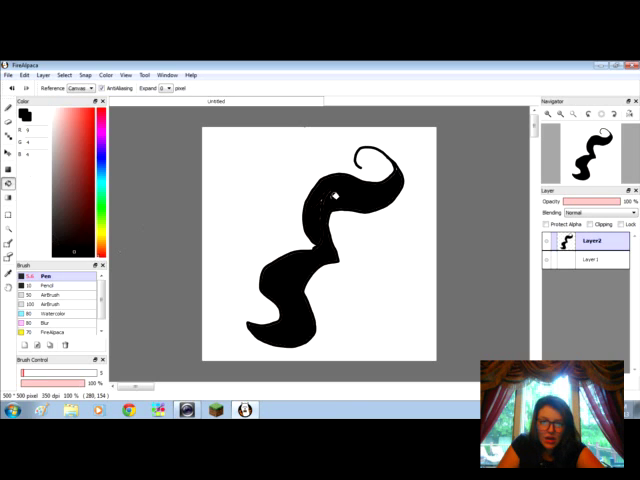
click(330, 195)
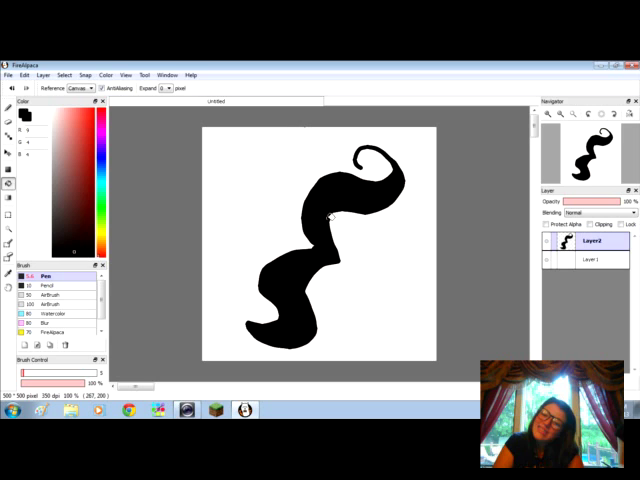
drag(305, 190, 303, 230)
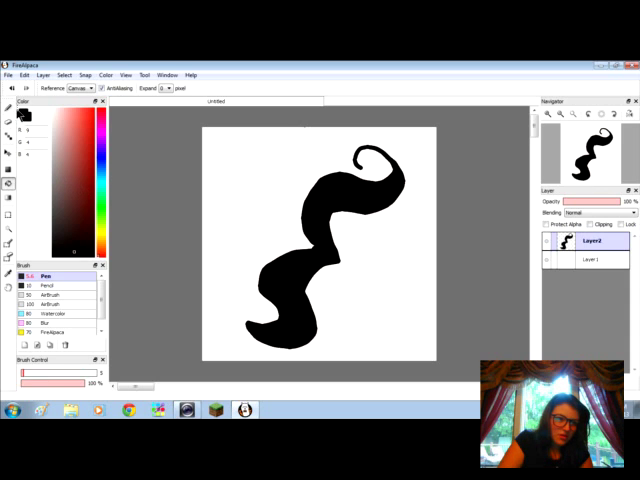
With the brush, draw a dot and two lines from the left edge toward the mustache
click(8, 107)
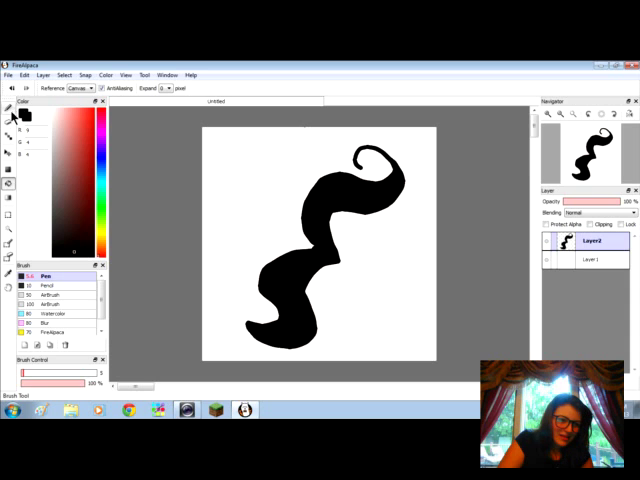
click(13, 116)
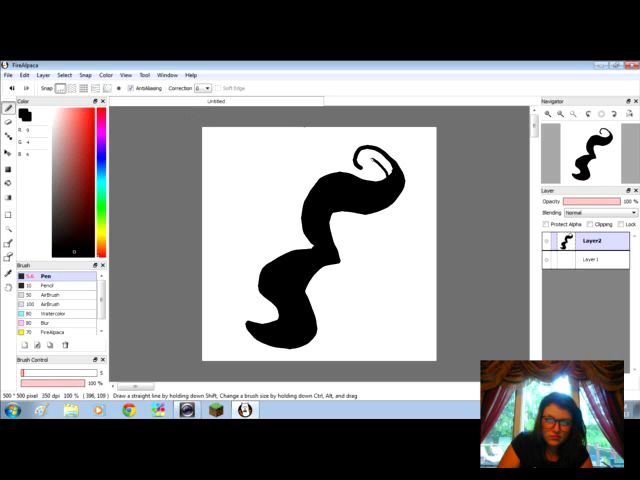
click(293, 170)
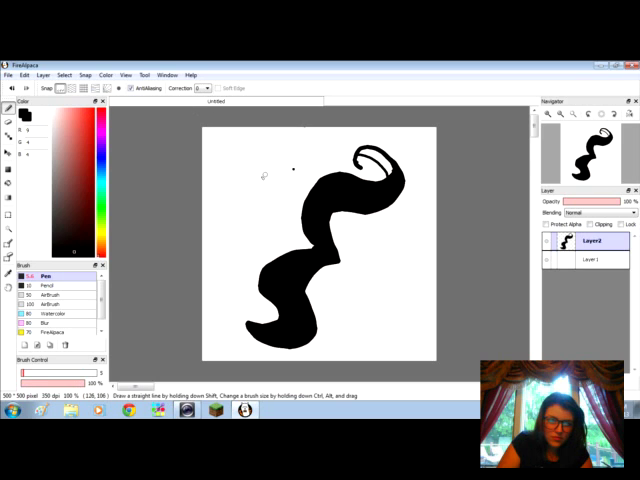
drag(260, 178, 204, 188)
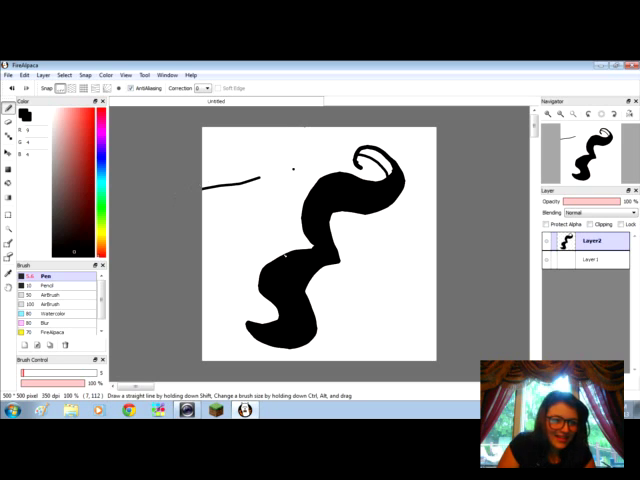
drag(278, 254, 203, 248)
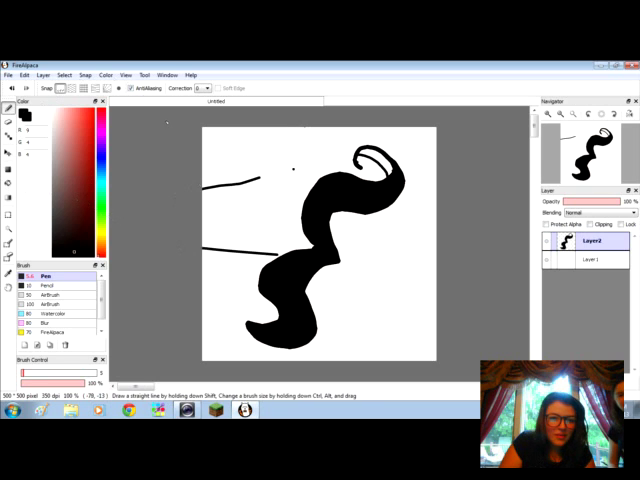
Set stroke correction to 11 and scribble diagonal strokes and loops over the mustache
click(207, 88)
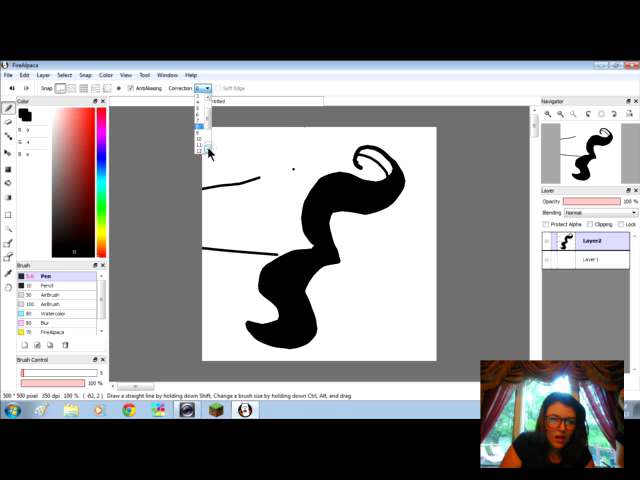
click(201, 150)
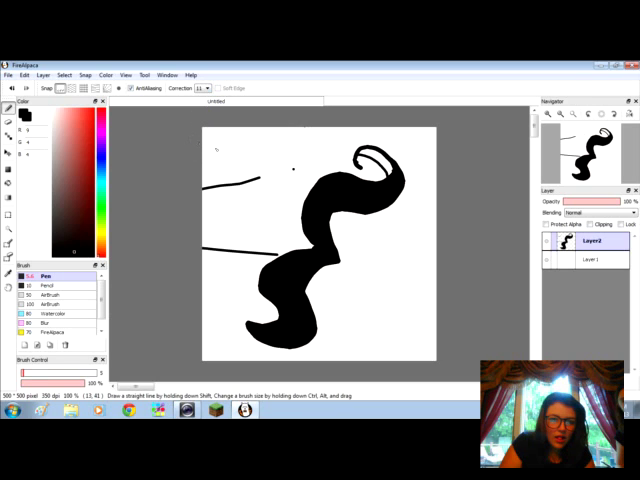
mouse_move(240, 170)
mouse_down()
mouse_move(268, 202)
mouse_move(230, 230)
mouse_move(300, 205)
mouse_up()
mouse_move(292, 170)
mouse_down()
mouse_move(260, 230)
mouse_move(330, 200)
mouse_move(360, 260)
mouse_move(390, 256)
mouse_move(220, 150)
mouse_move(340, 155)
mouse_move(400, 230)
mouse_move(293, 170)
mouse_up()
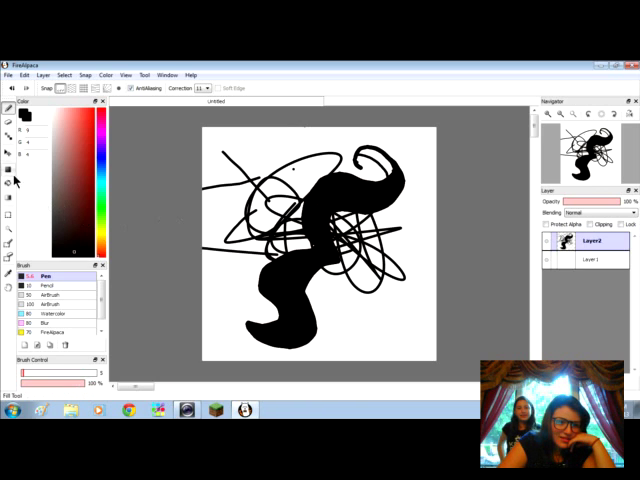
Erase the scribbles, black mustache and leftover fragments with a large eraser
click(10, 125)
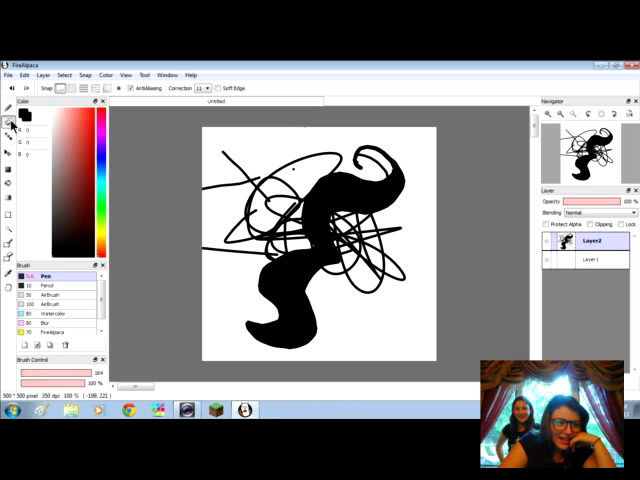
mouse_move(272, 167)
mouse_down()
mouse_move(250, 200)
mouse_move(300, 260)
mouse_move(370, 200)
mouse_move(385, 240)
mouse_up()
drag(390, 275, 385, 190)
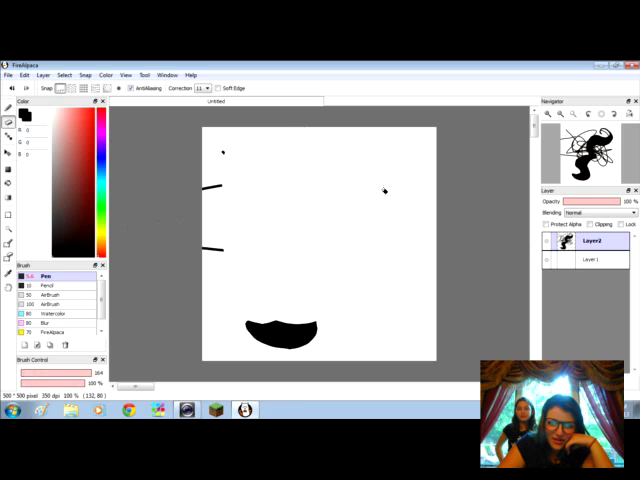
mouse_move(317, 298)
mouse_down()
mouse_move(280, 335)
mouse_move(211, 163)
mouse_up()
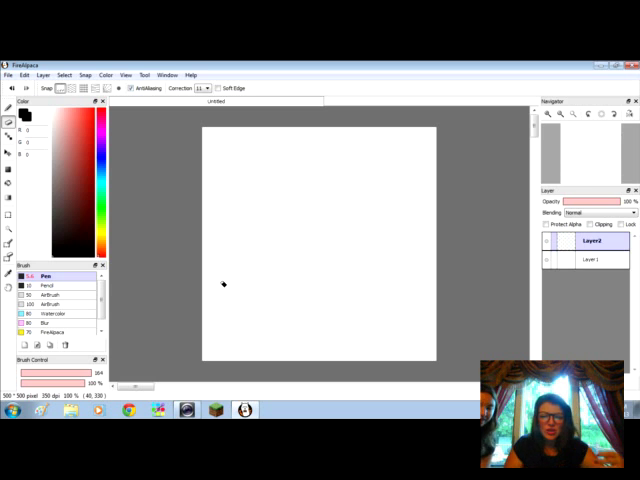
With a thin pen, draw the spiky-haired head, mouth, two eye dots and left jaw
click(8, 106)
drag(240, 202, 255, 190)
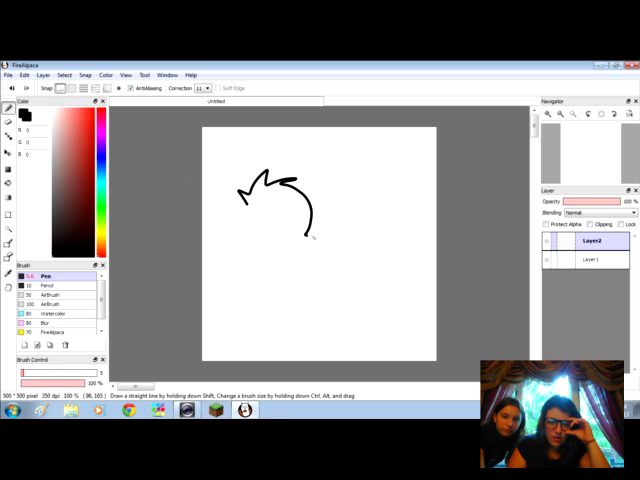
drag(310, 255, 272, 265)
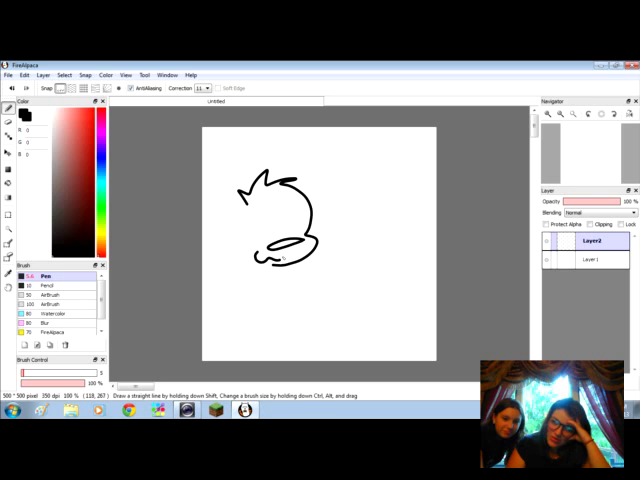
click(250, 239)
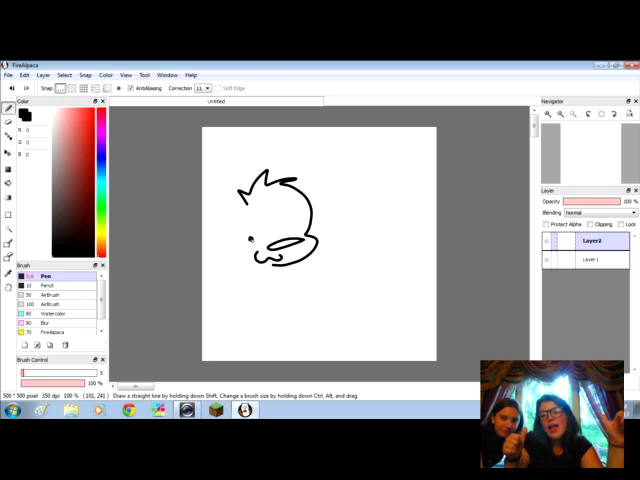
click(304, 228)
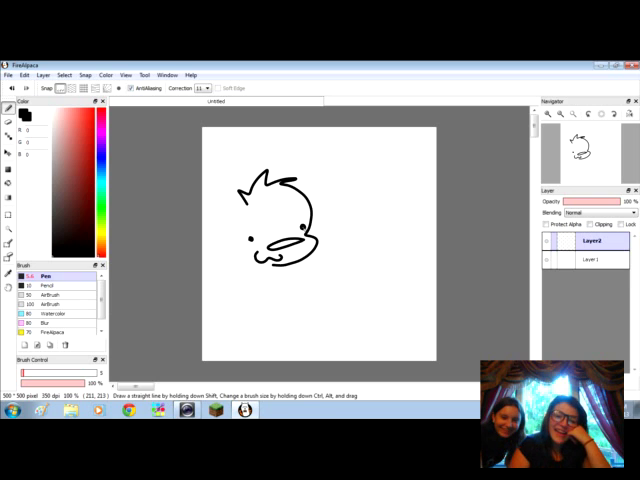
drag(226, 245, 236, 258)
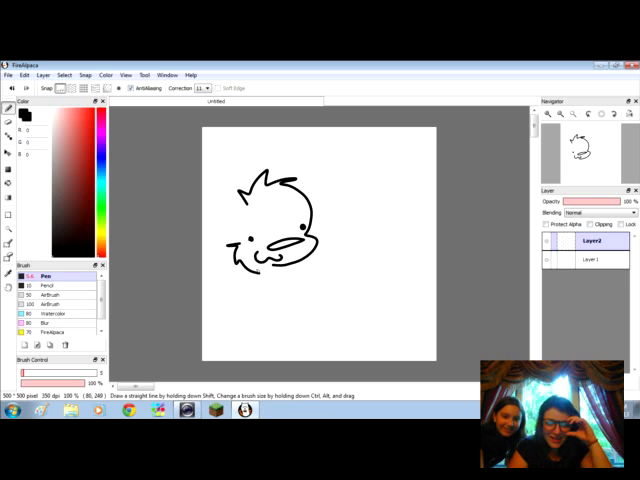
mouse_move(248, 196)
mouse_down()
mouse_move(212, 248)
mouse_move(245, 270)
mouse_up()
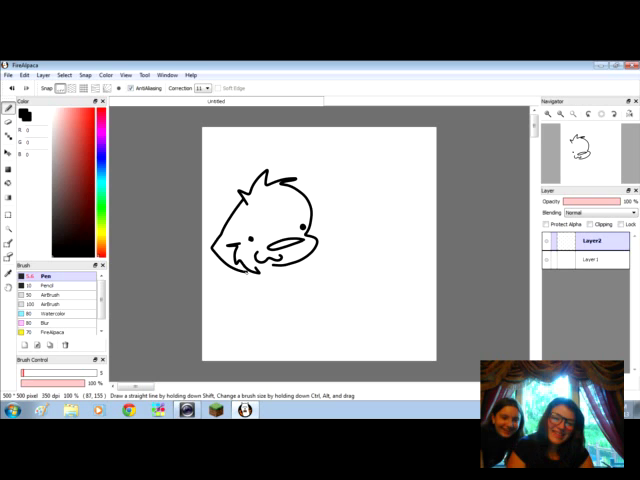
Add the head's right side, a line below the chin, the reaching arm and the body's left edge
drag(312, 206, 327, 247)
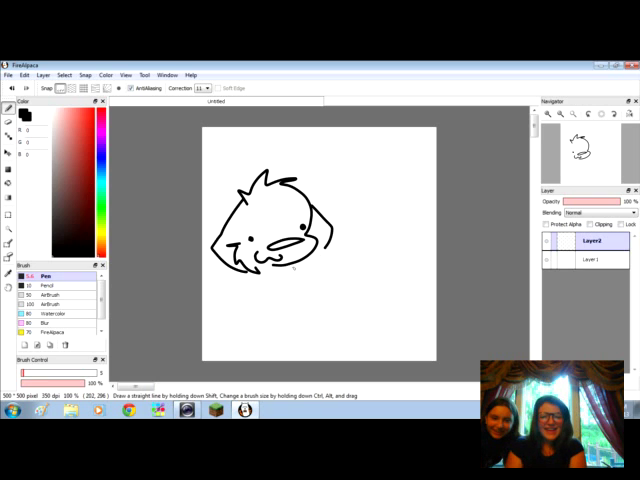
drag(251, 272, 250, 290)
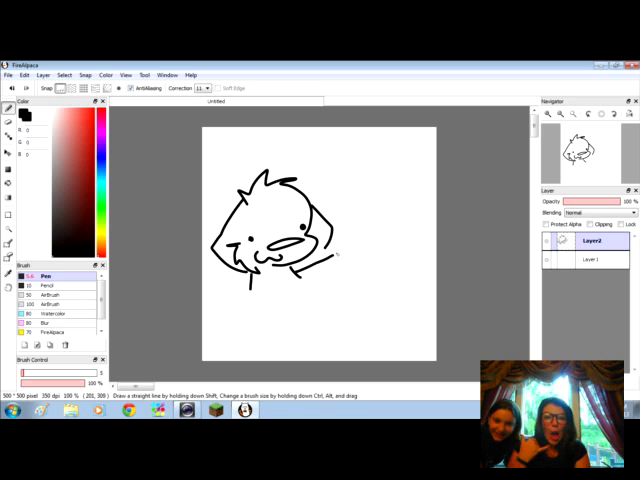
mouse_move(294, 276)
mouse_down()
mouse_move(337, 257)
mouse_move(342, 230)
mouse_up()
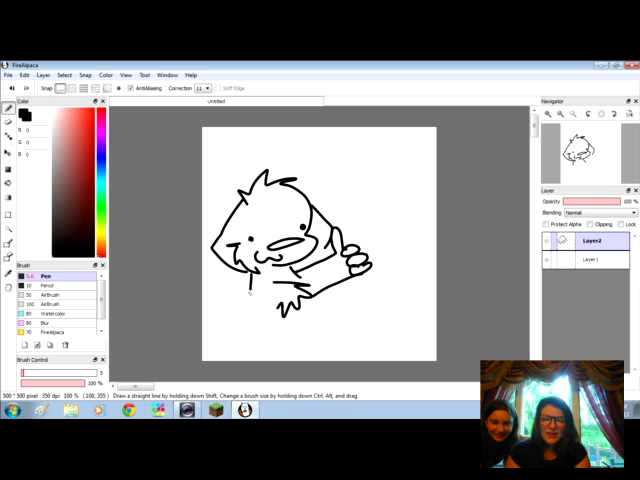
drag(251, 278, 233, 325)
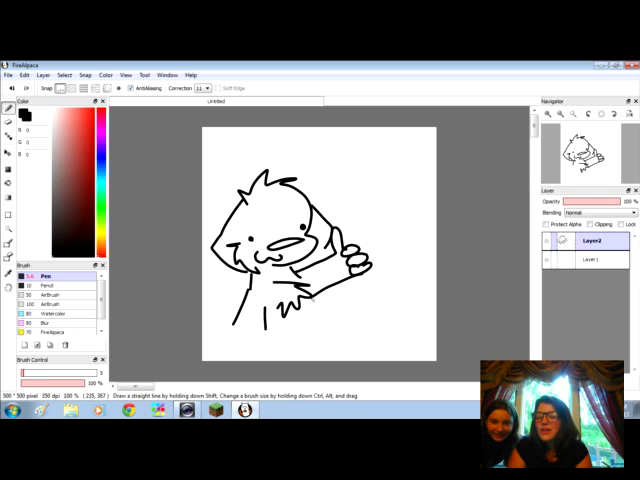
Erase the character's facial features and the rest of the drawing
click(7, 128)
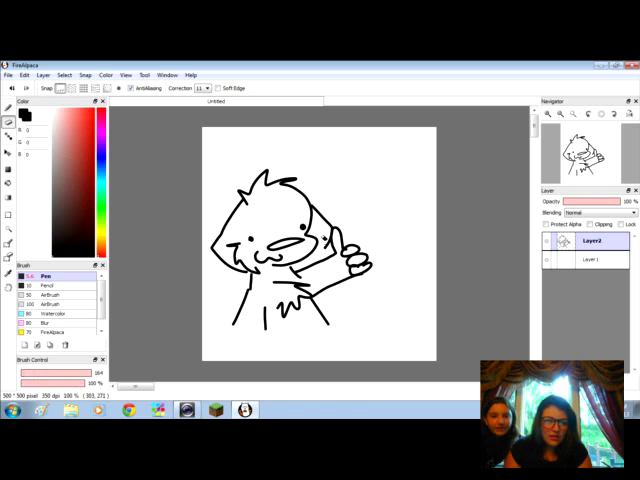
drag(300, 240, 240, 250)
mouse_move(240, 202)
mouse_down()
mouse_move(380, 300)
mouse_move(266, 333)
mouse_move(214, 228)
mouse_up()
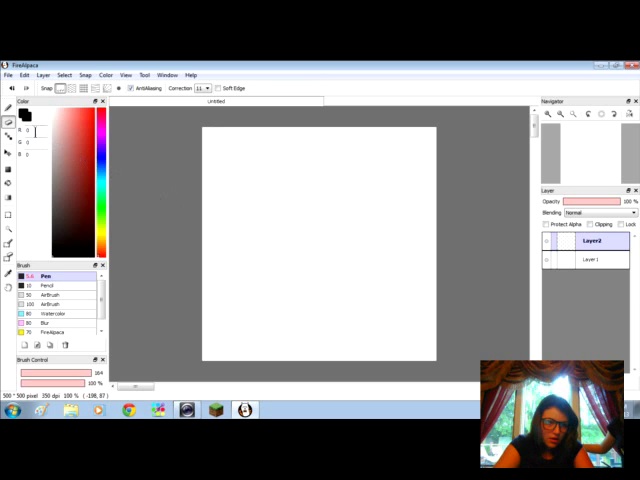
With a thin pen, draw the flower's top, right and left petals and close the top petal
click(9, 121)
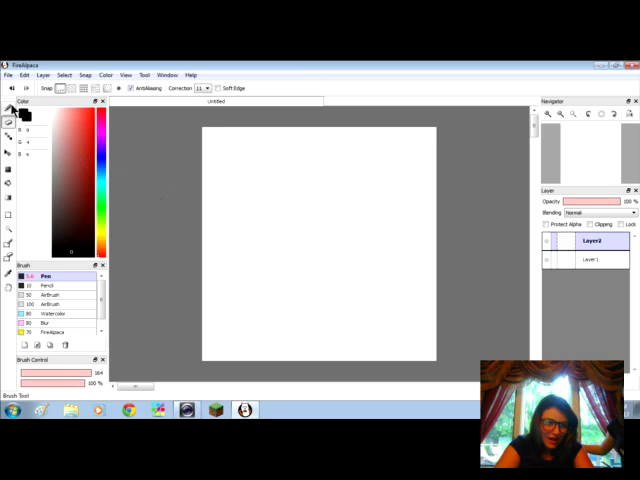
click(7, 110)
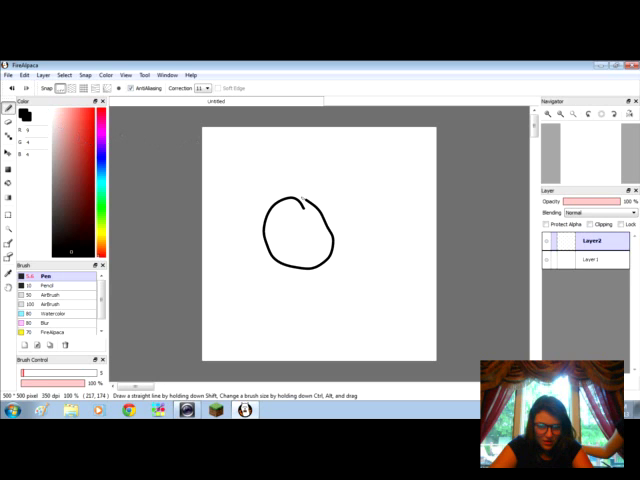
drag(307, 175, 295, 185)
drag(330, 215, 355, 262)
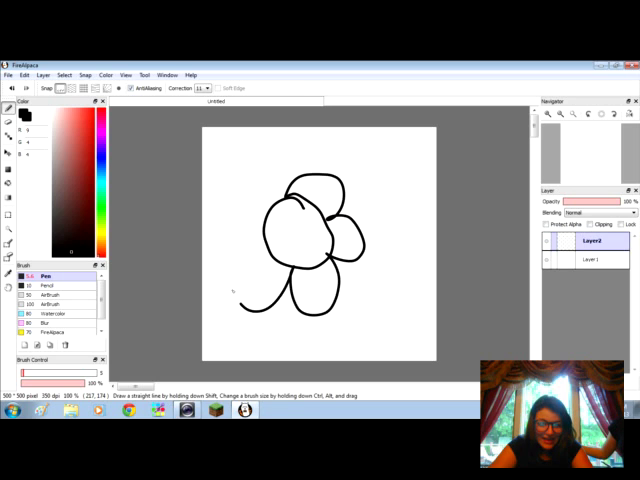
drag(220, 240, 265, 245)
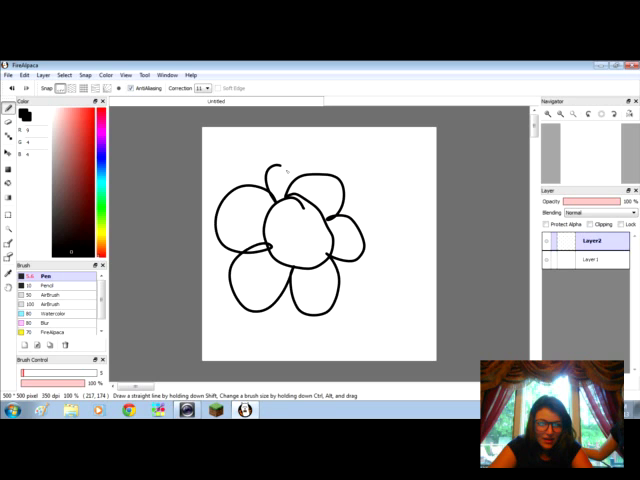
drag(287, 172, 278, 185)
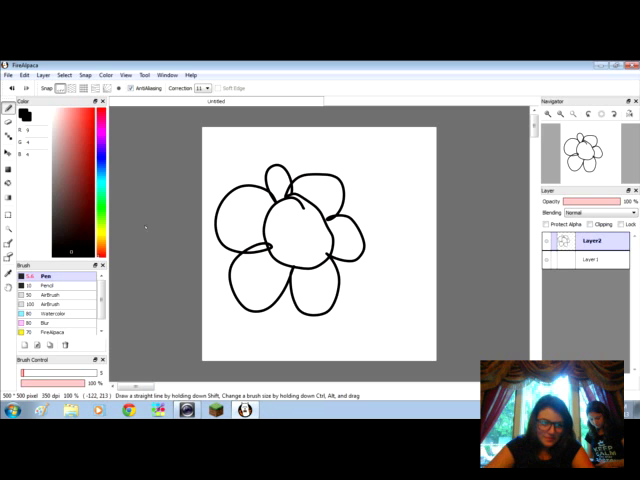
Erase the whole flower with a large eraser, then reselect the pen and open the webcam window
click(15, 120)
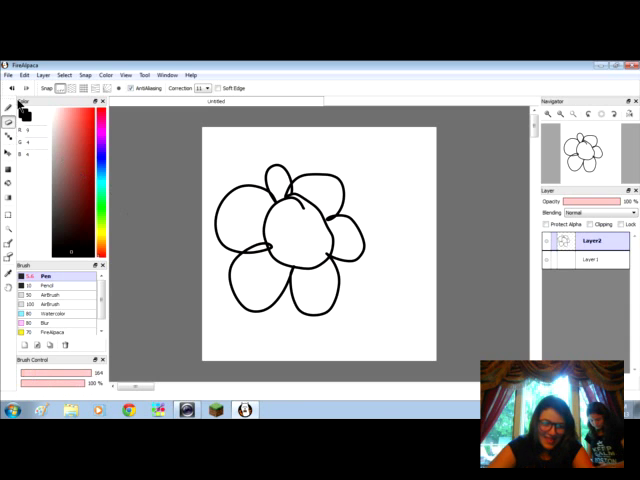
mouse_move(265, 190)
mouse_down()
mouse_move(320, 210)
mouse_move(300, 280)
mouse_move(240, 250)
mouse_move(236, 276)
mouse_up()
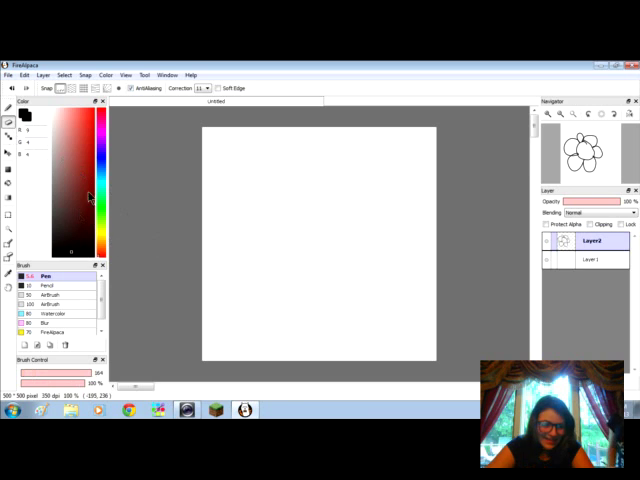
click(10, 112)
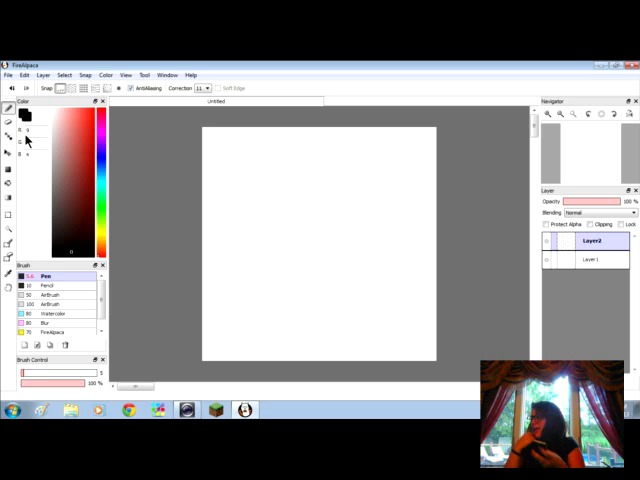
click(187, 410)
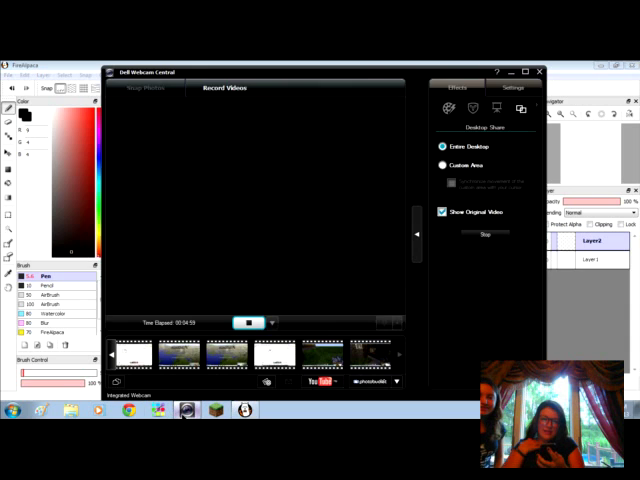